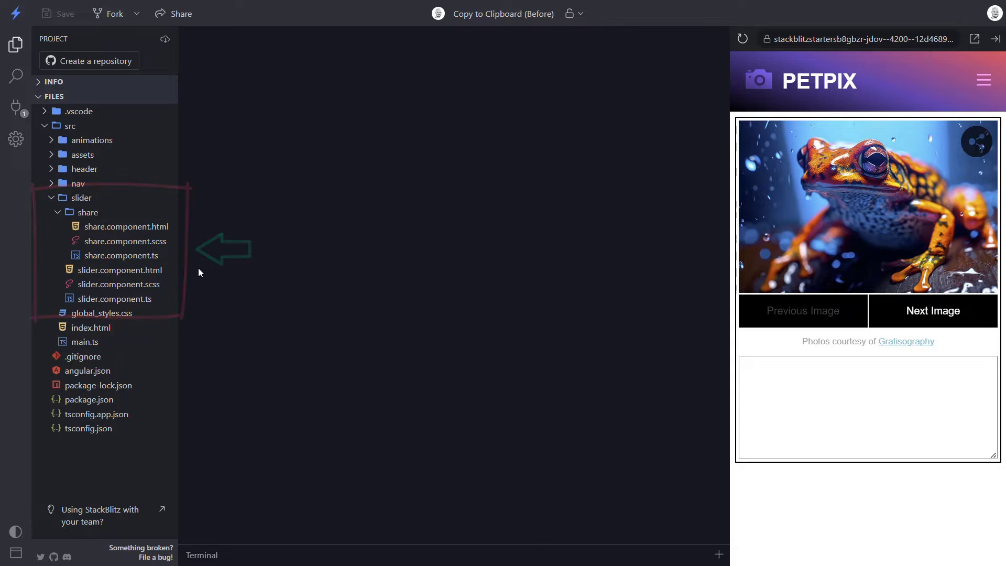
Open slider.component.html to review the share messages for the four images
left_click(112, 270)
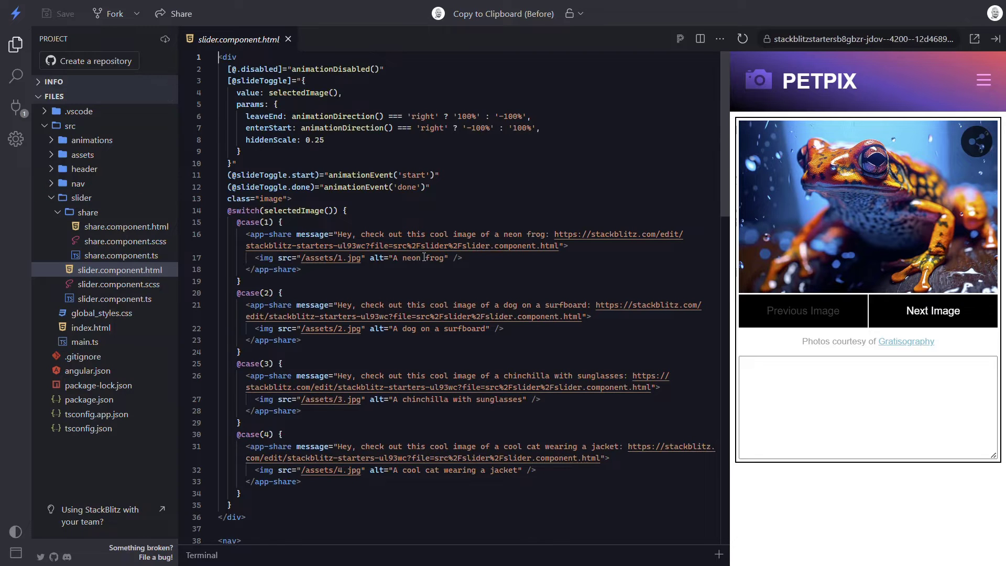
left_click_drag(725, 197, 725, 236)
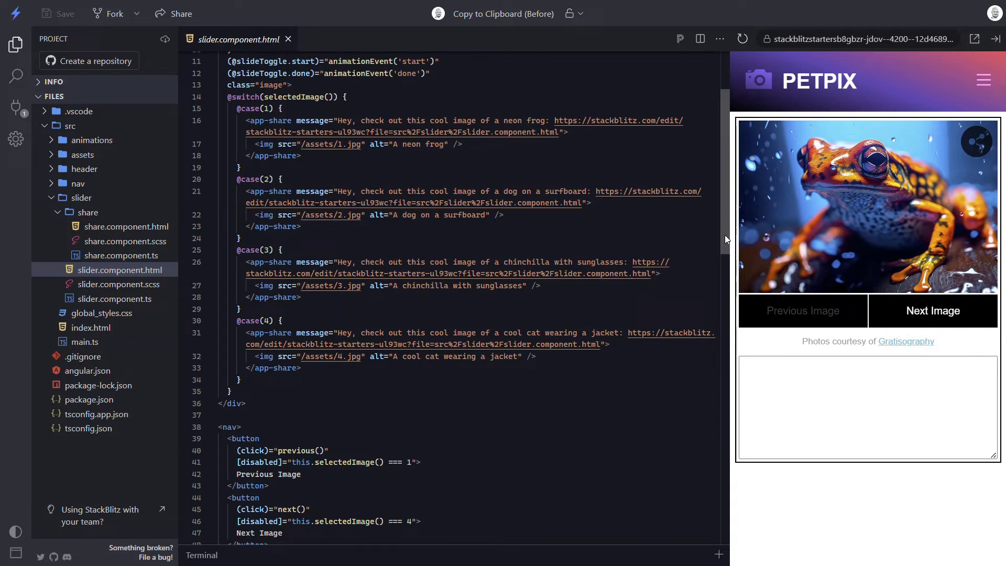
Open share.component.html with its read-only message field and Copy button
left_click(132, 230)
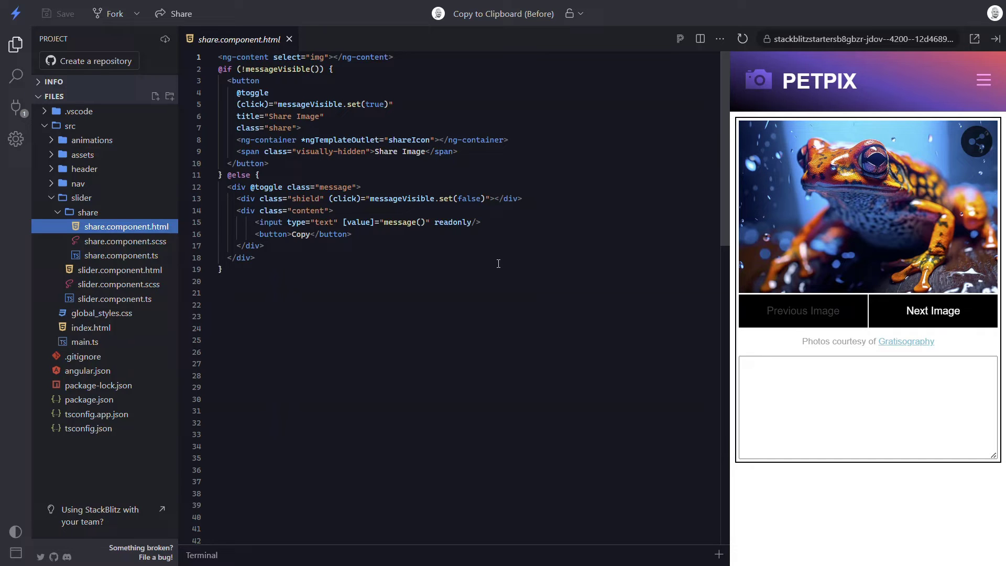
left_click(129, 258)
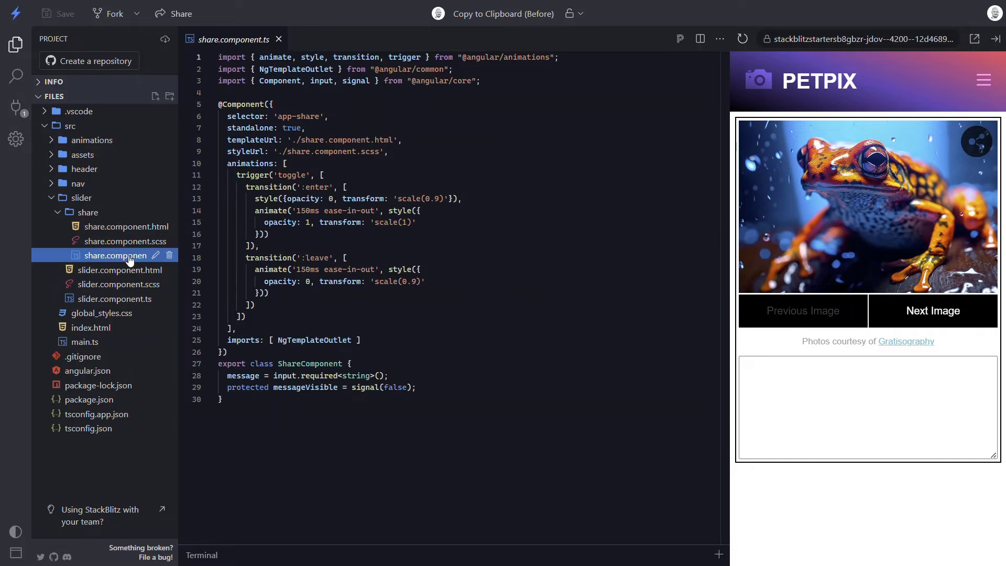
left_click(352, 340)
type(", ")
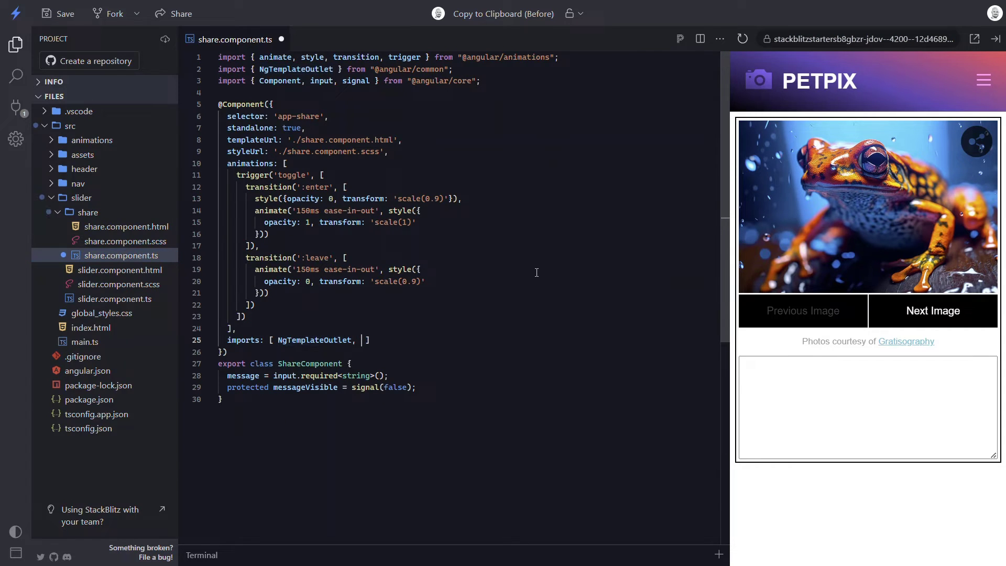
type("ClipboardModule")
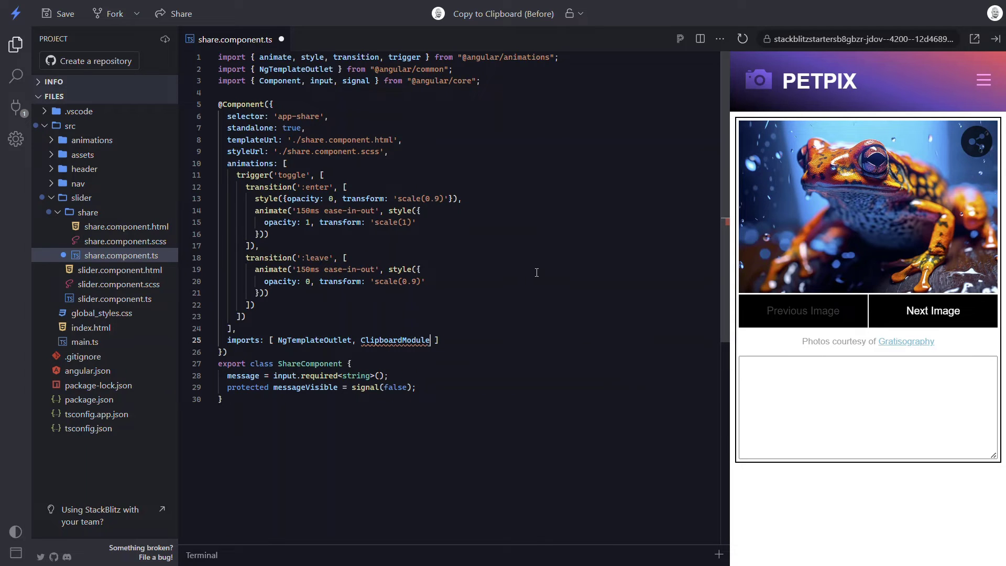
left_click(509, 81)
key("Return")
type("import { ClipboardModule } from '@angular/cdk/clipboard';")
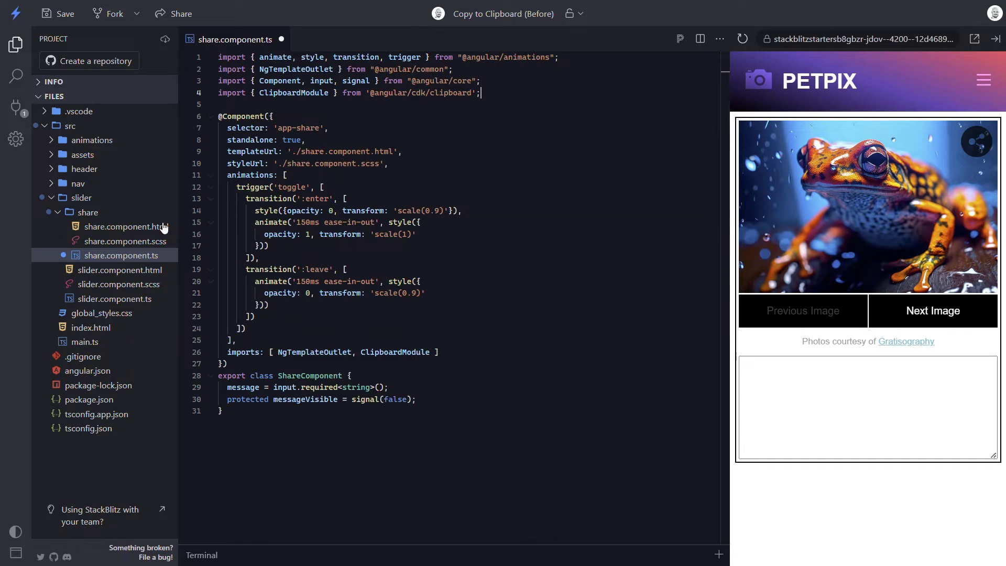
Bind [cdkCopyToClipboard]="message()" on the template's Copy button and save all files
left_click(133, 227)
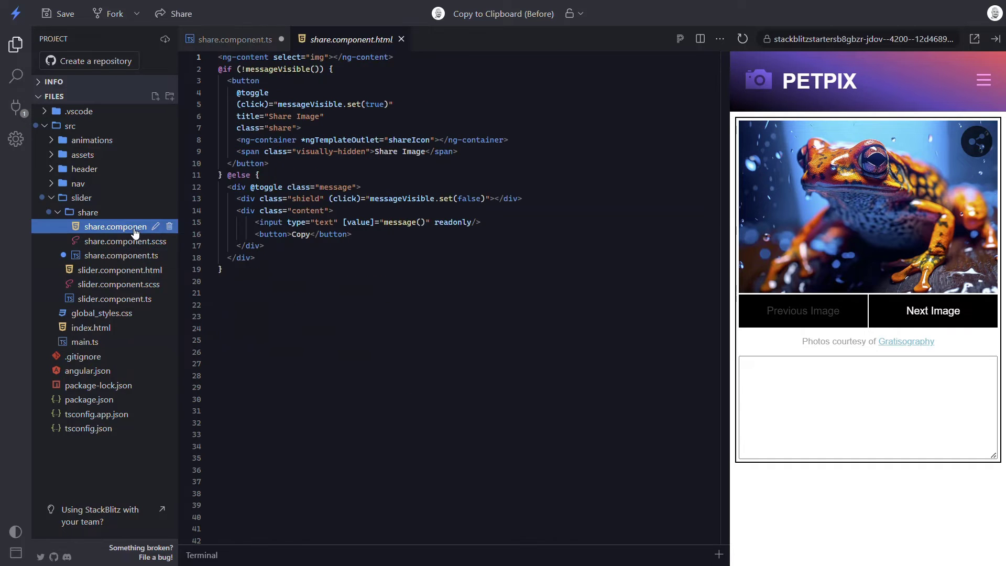
left_click(283, 234)
key("Return")
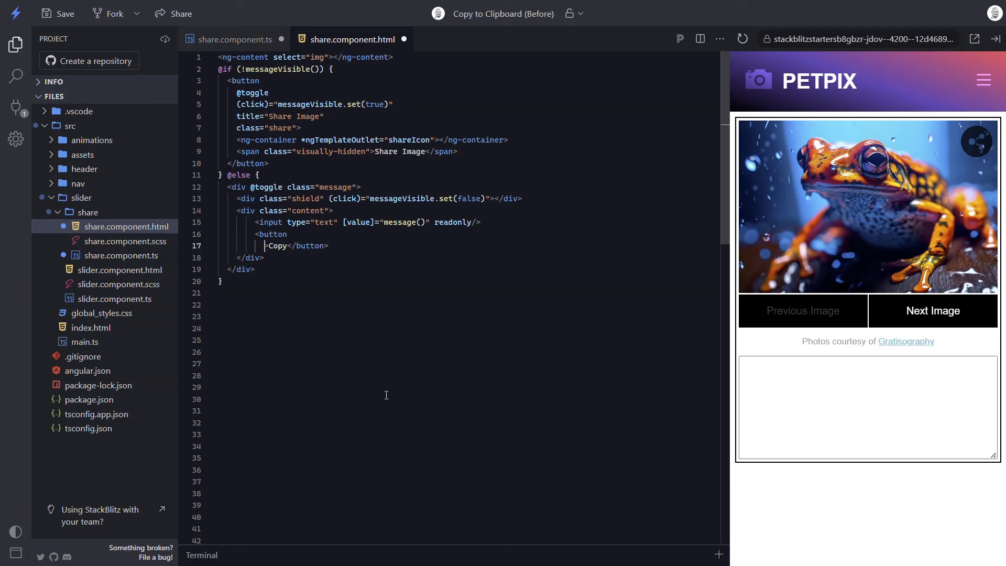
type("[cdkCopyToClipboard]=\"")
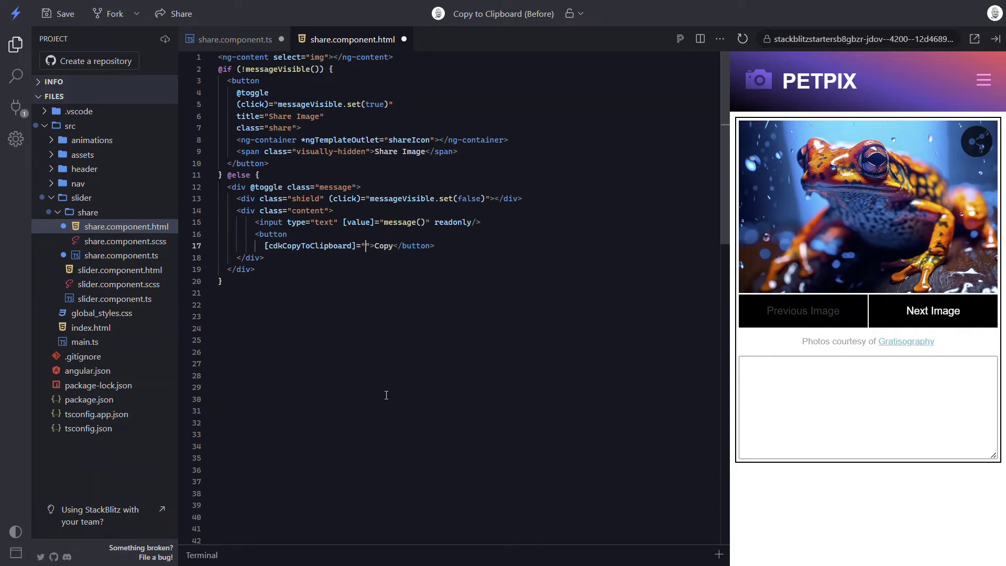
type("message()")
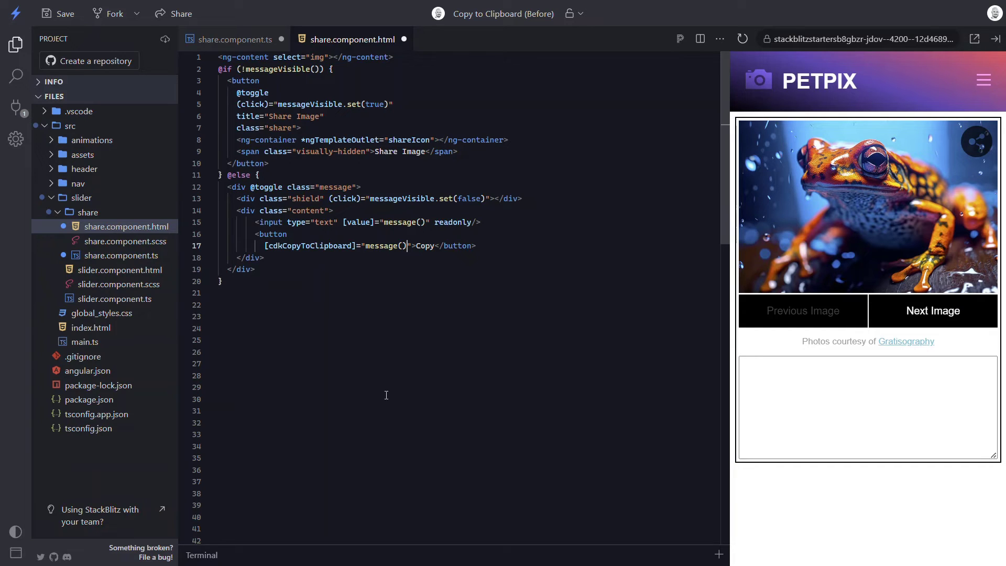
key("ctrl+s")
Show the frog's share message overlay and paste the copied message into the preview text box
left_click(978, 142)
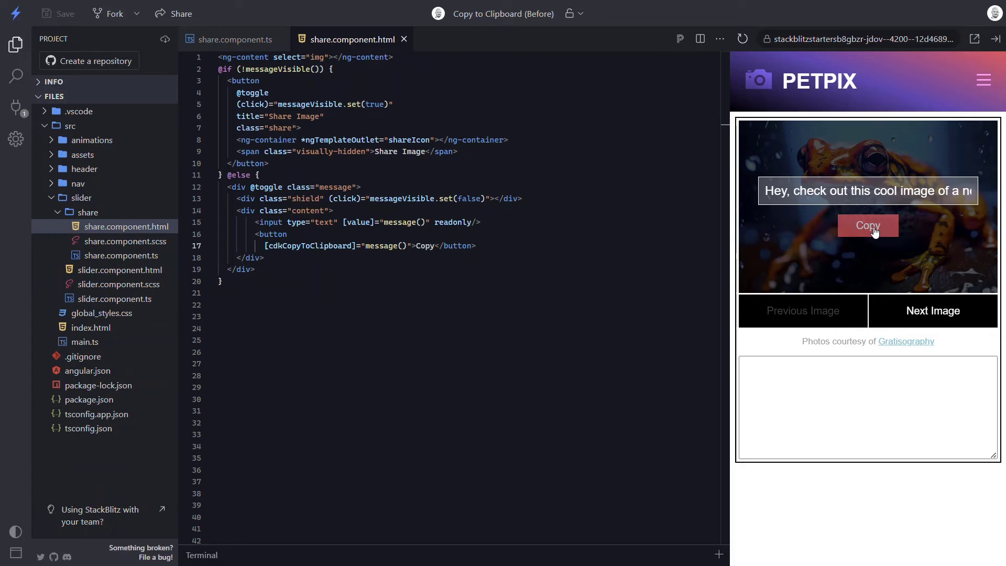
left_click(859, 368)
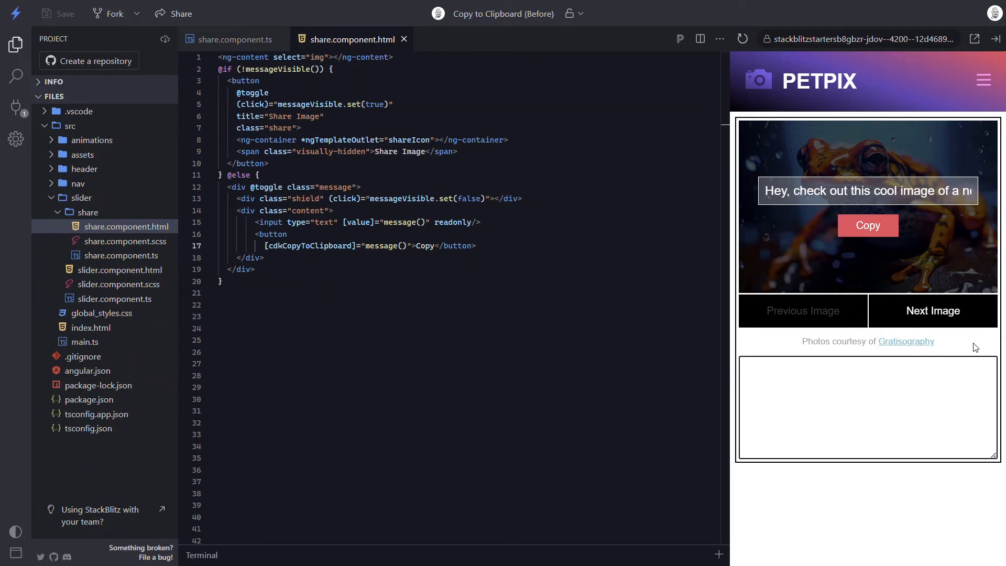
key("ctrl+v")
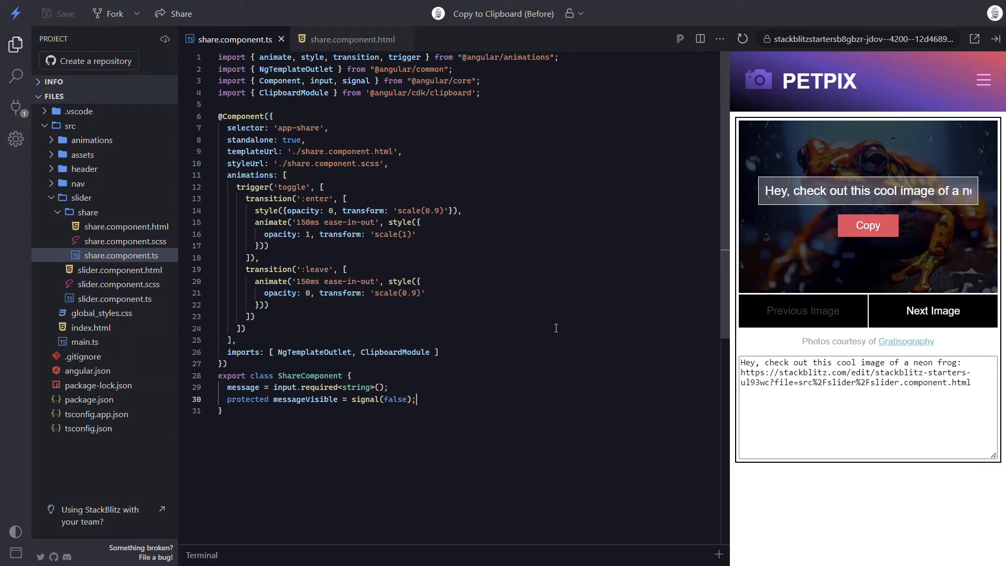
Add `protected copied = signal(false);` below messageVisible in ShareComponent
key("Return")
type("protected copied = signal(")
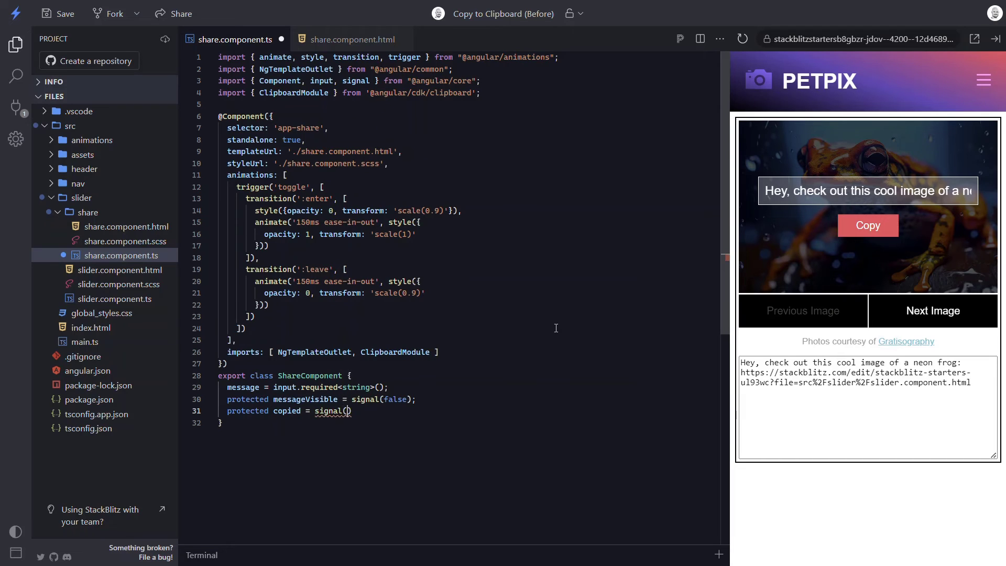
type("false")
type(");")
Add (cdkCopyToClipboardCopied)="copied.set(true)" to the share template's Copy button
left_click(359, 37)
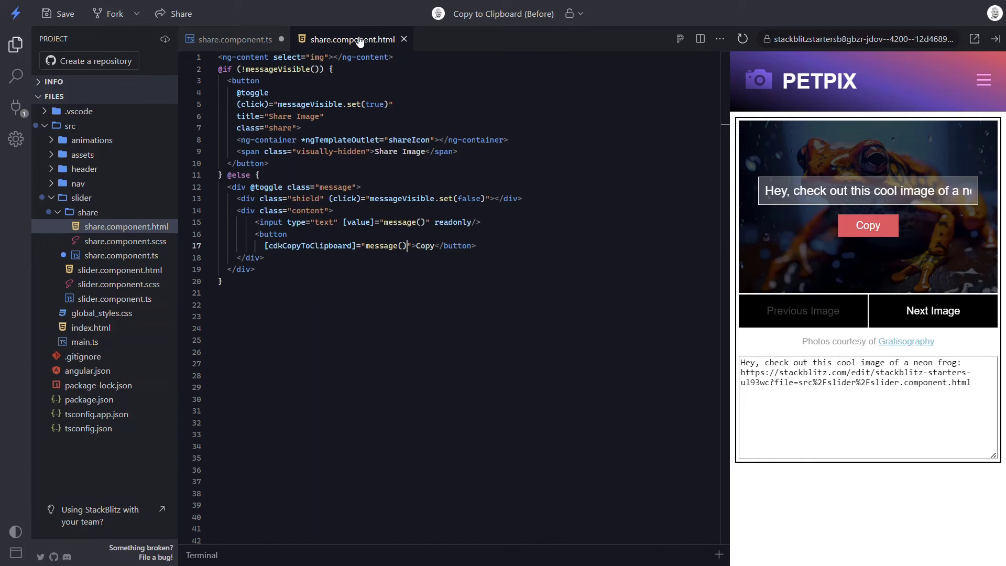
left_click(413, 246)
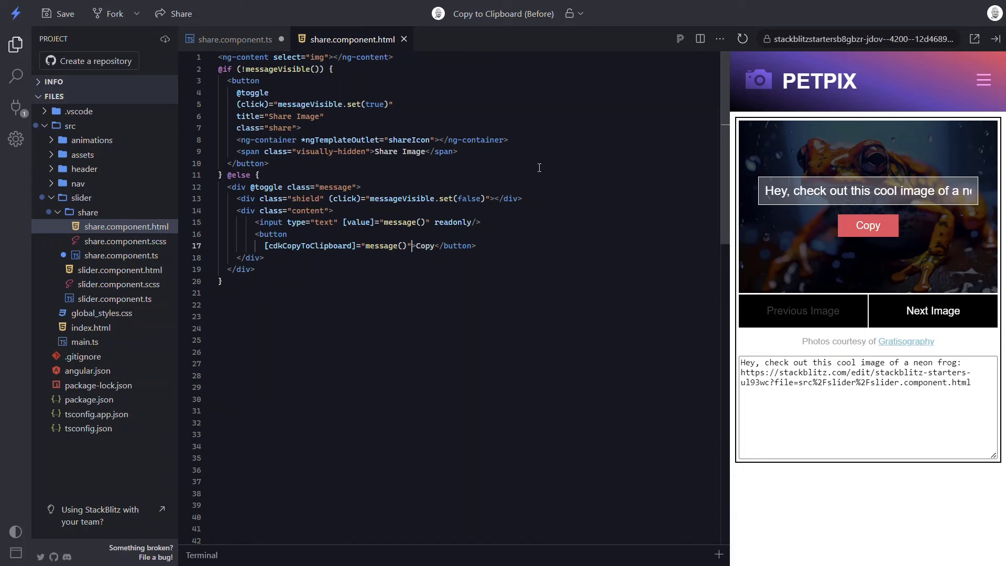
key("Return")
type("(cdkCopyToClipboardCopied)=\"copied.set(true)\">Copy</button>")
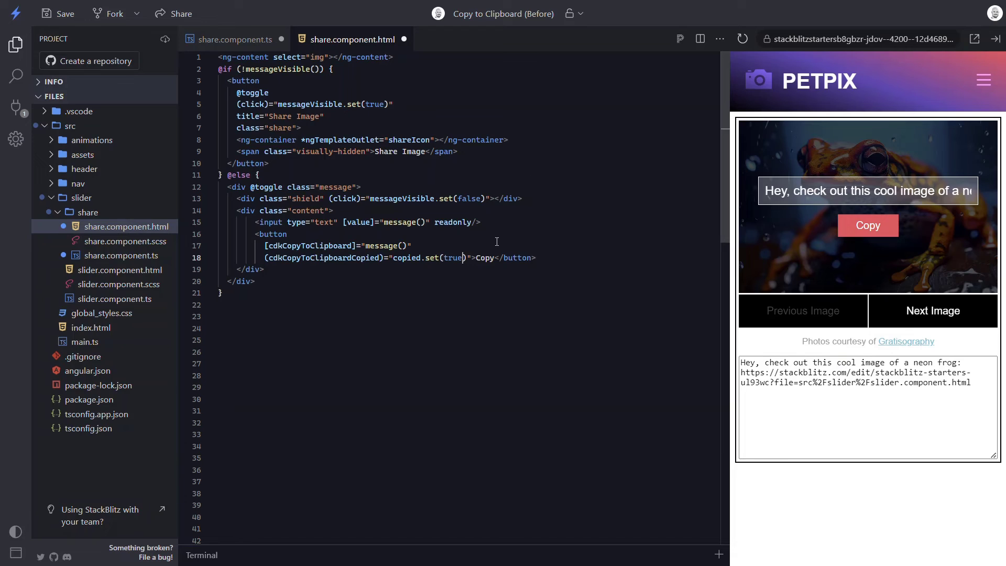
Replace the Copy label with {{ copied() ? 'Copied!' : 'Copy' }} and save the template
double_click(486, 258)
key("BackSpace")
key("Return")
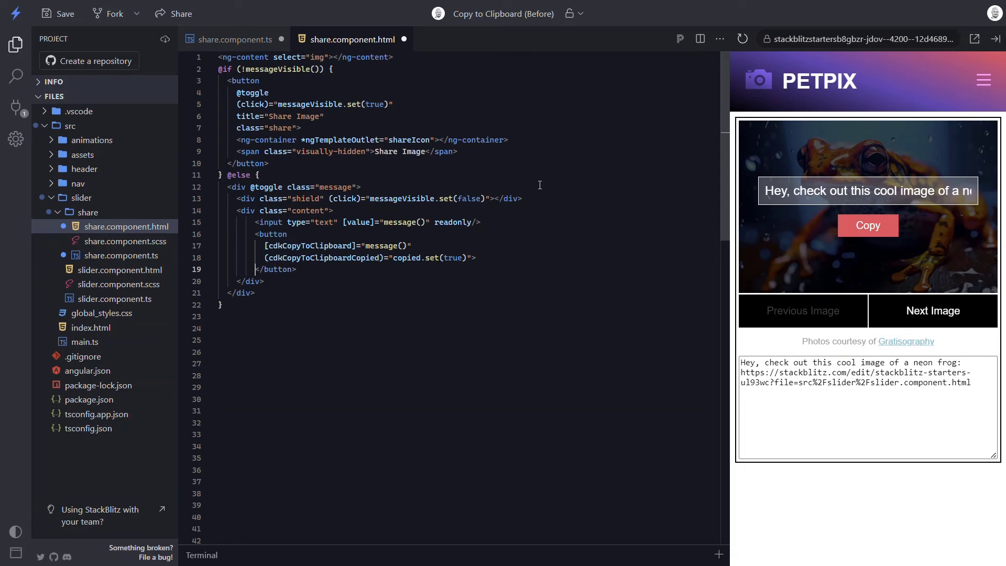
type("{{ copied()")
type(" ? ''")
type("Copied!' : ")
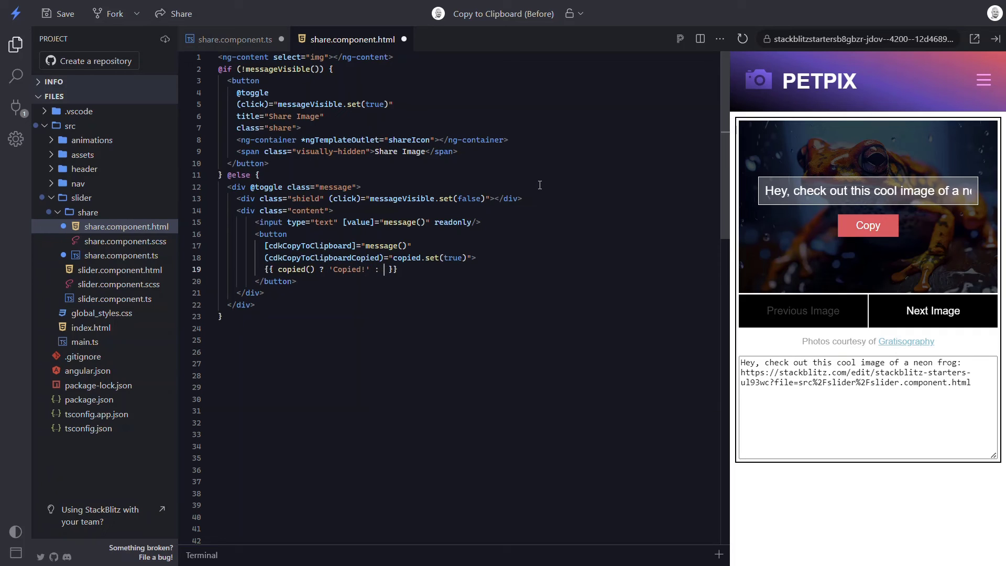
type("'Cop")
type("y")
key("End")
key("ctrl+s")
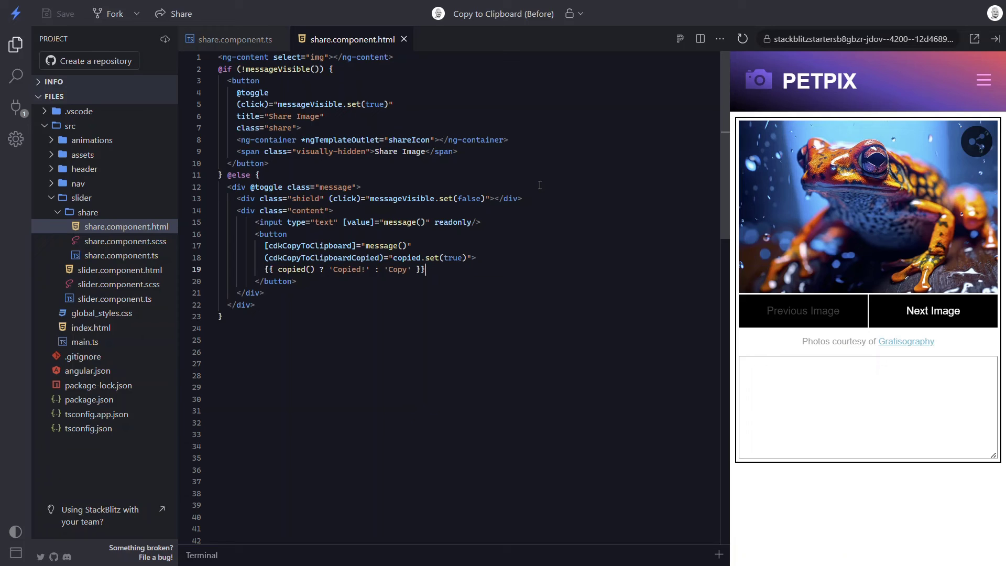
Open the share overlay, click Copy, and paste the message into the preview text box
left_click(983, 144)
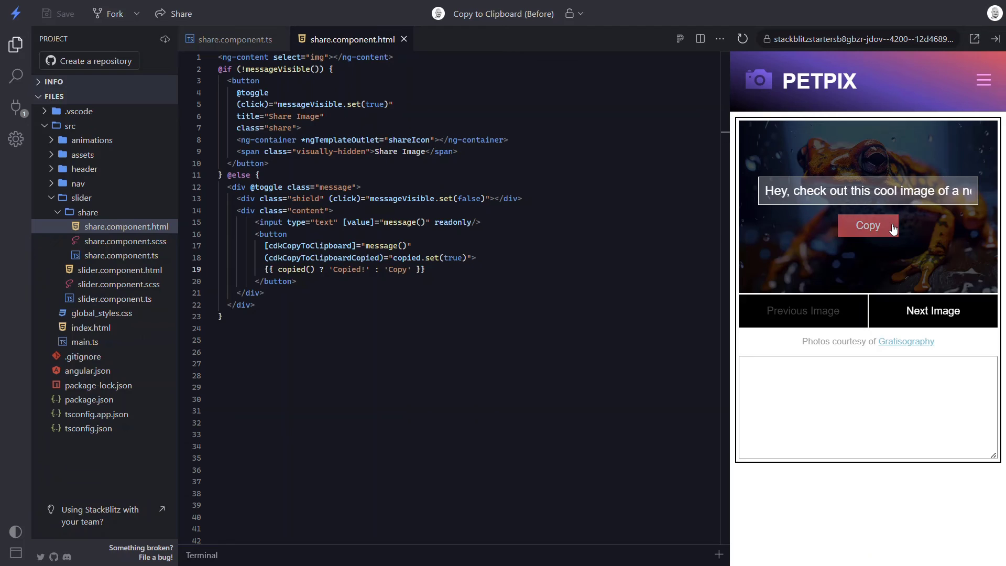
left_click(873, 226)
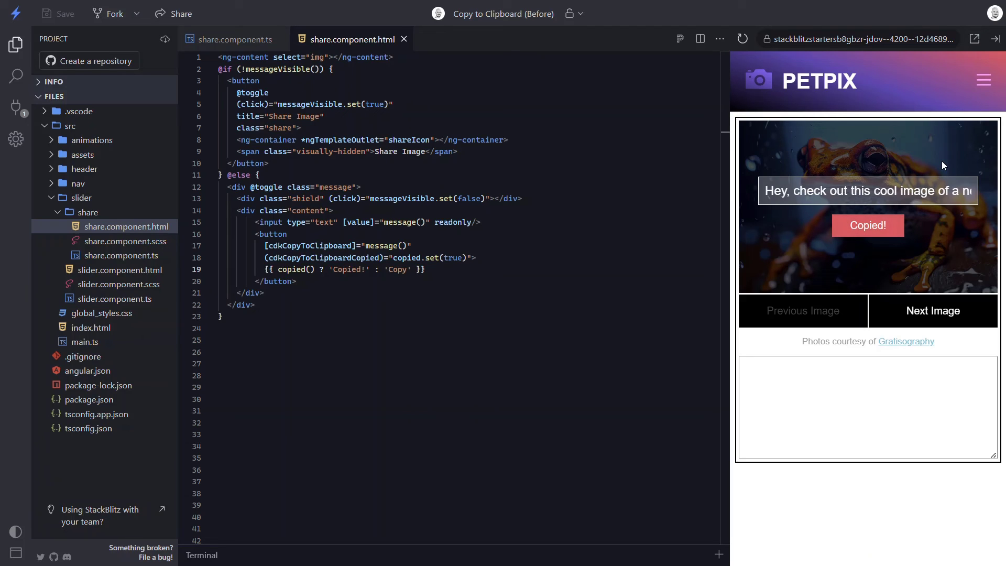
left_click(954, 381)
key("ctrl+v")
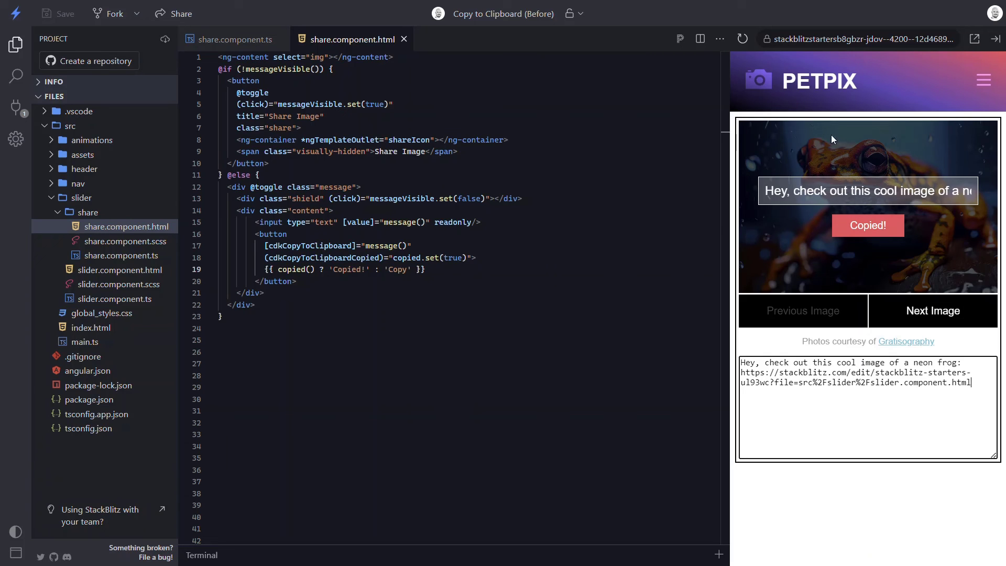
Reload the preview, copy the share message again and paste it to verify
left_click(738, 40)
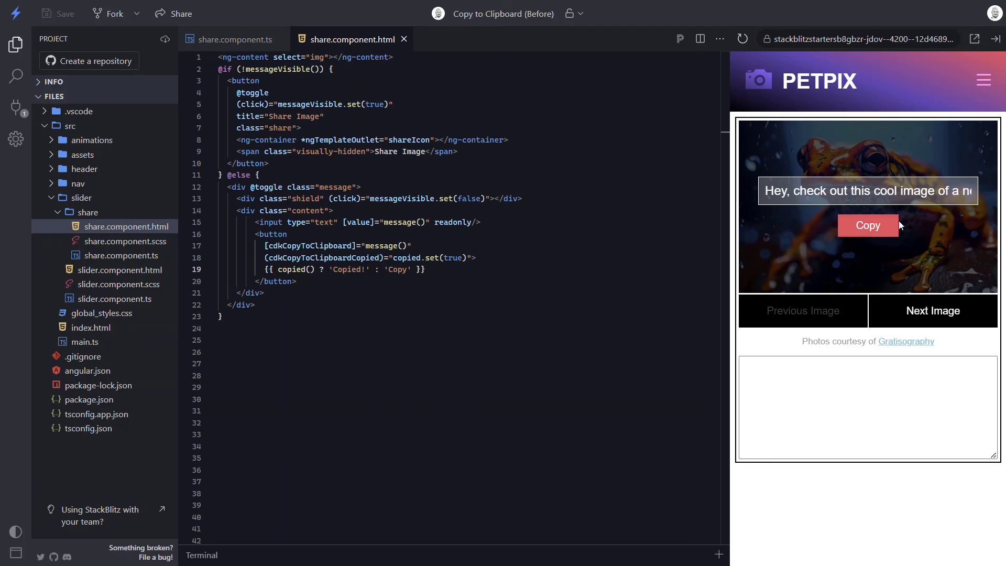
left_click(898, 228)
left_click(943, 383)
key("ctrl+v")
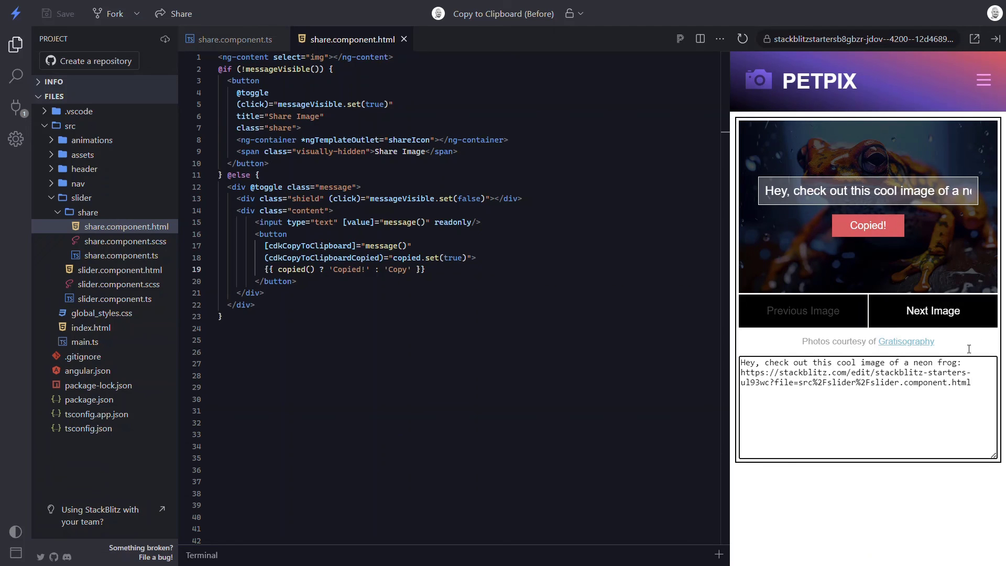